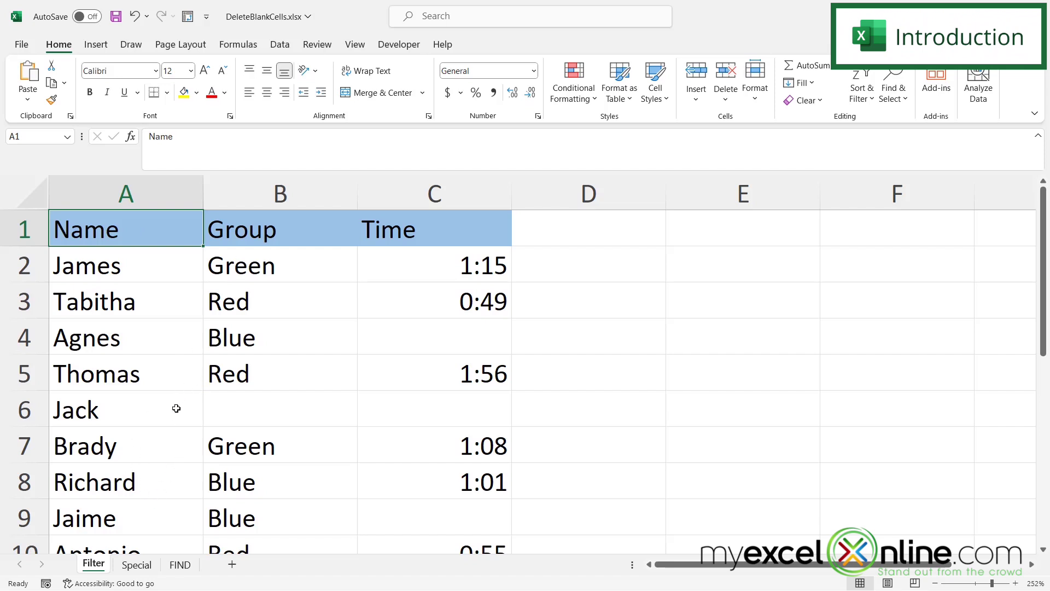
# Step: Note blank cells C4 and A3, then filter out (Blanks) in the Time column to show 6 of 9 records
pyautogui.click(432, 349)
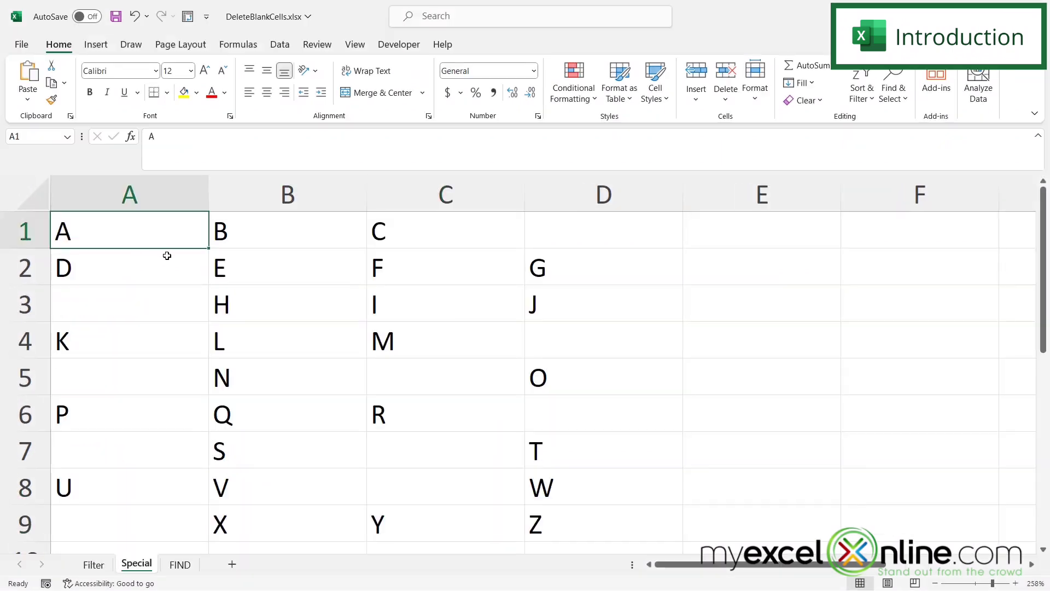
pyautogui.click(126, 308)
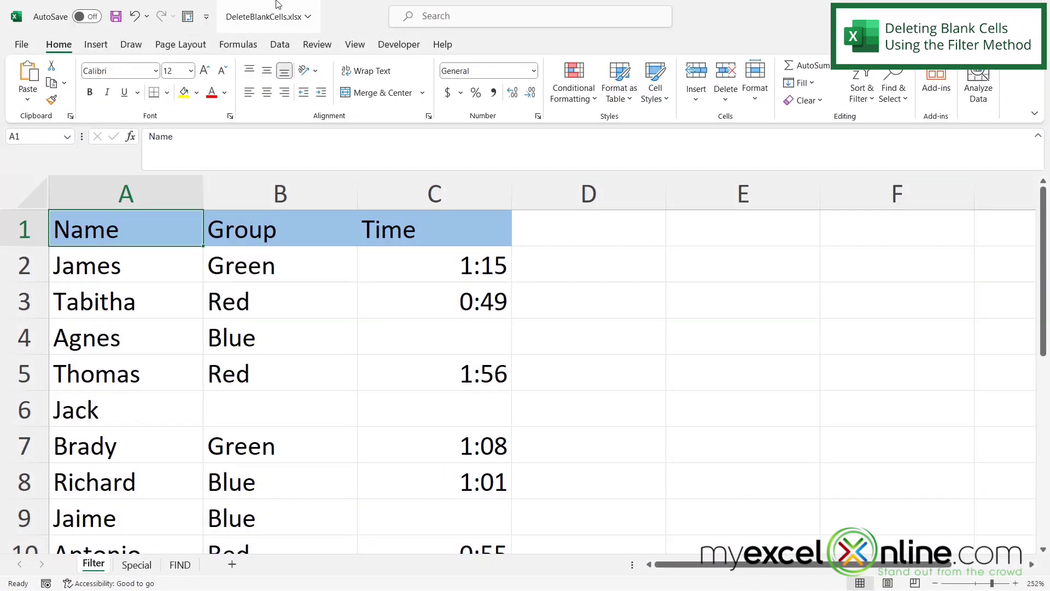
pyautogui.click(280, 45)
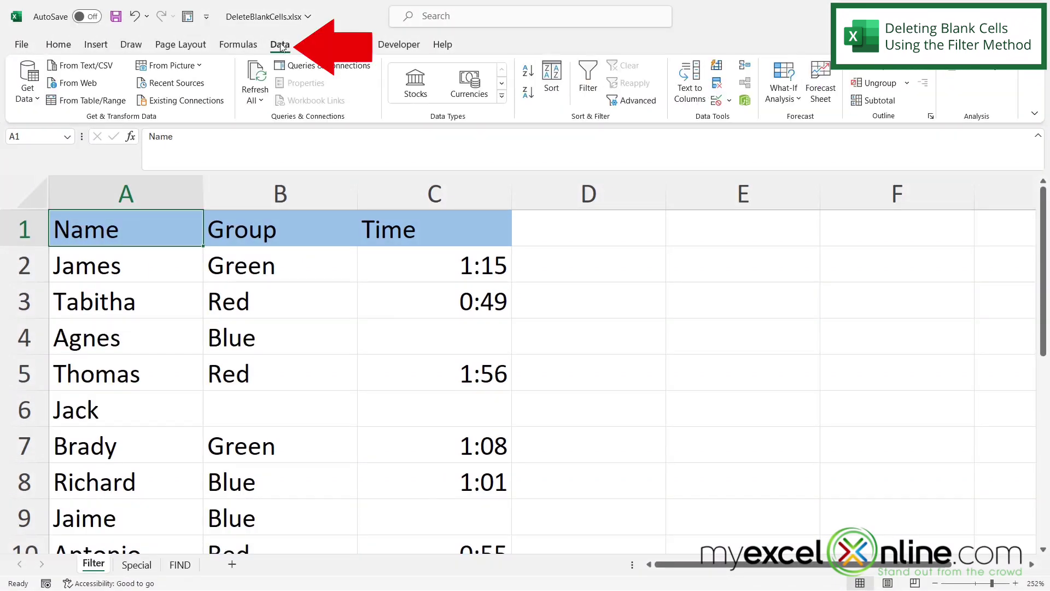
pyautogui.click(587, 87)
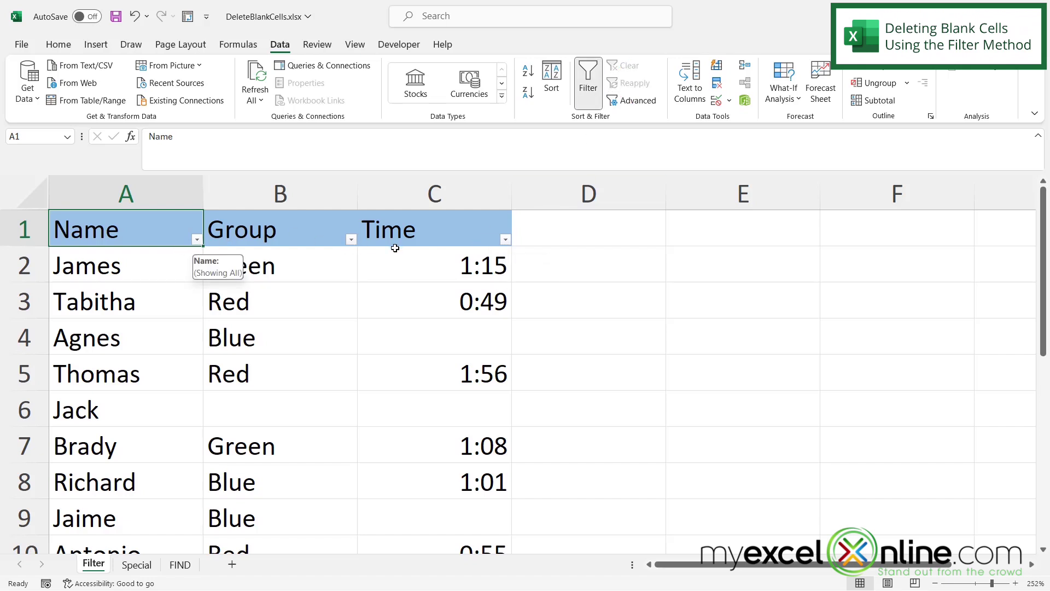
pyautogui.click(506, 240)
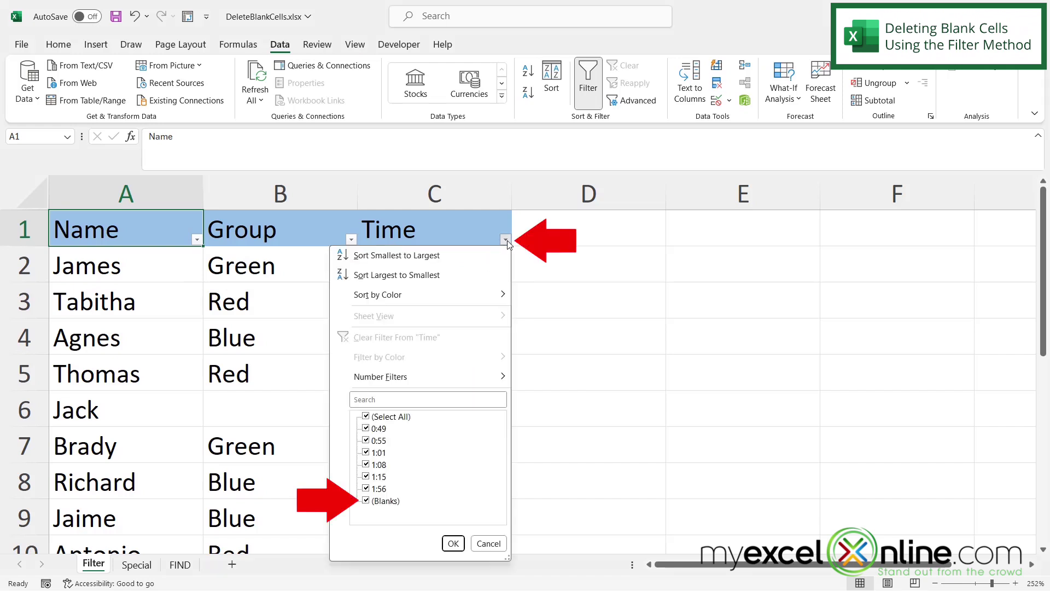
pyautogui.click(367, 504)
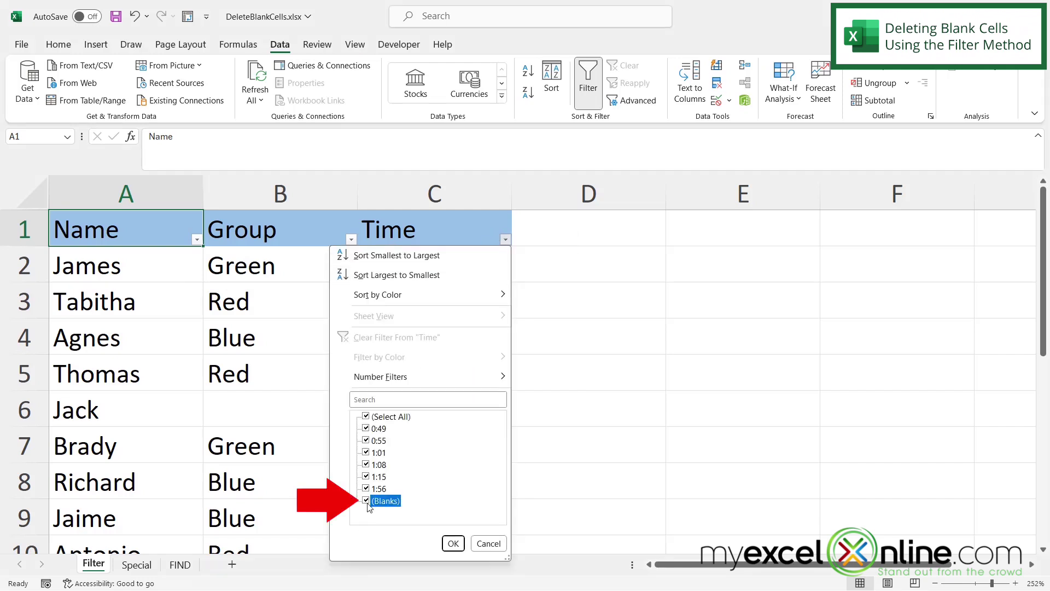
pyautogui.click(454, 543)
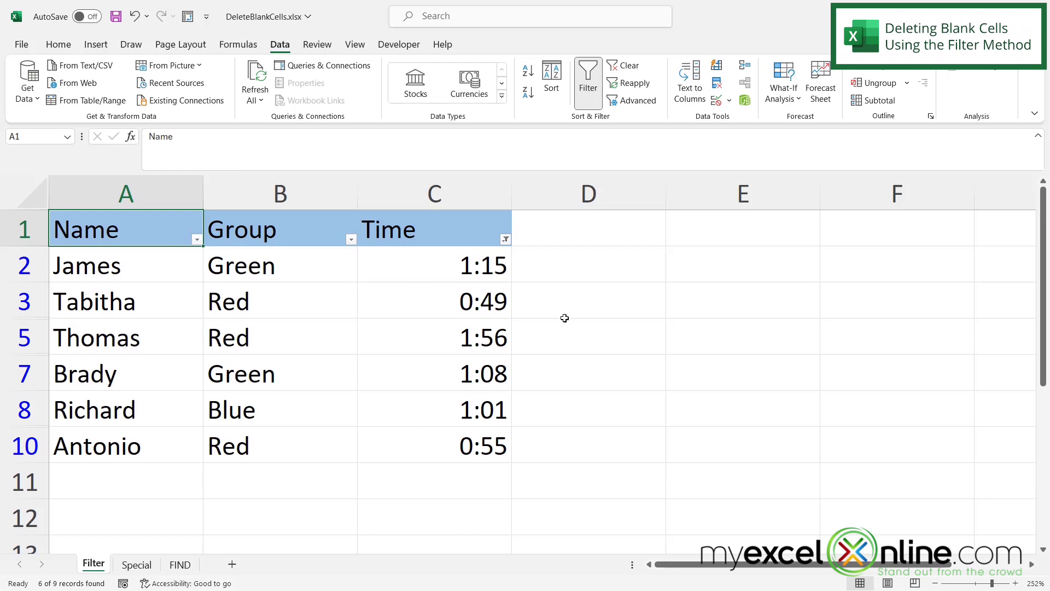
# Step: Toggle (Blanks) in the Time filter back on and off to show, then hide, blank-Time rows
pyautogui.click(508, 245)
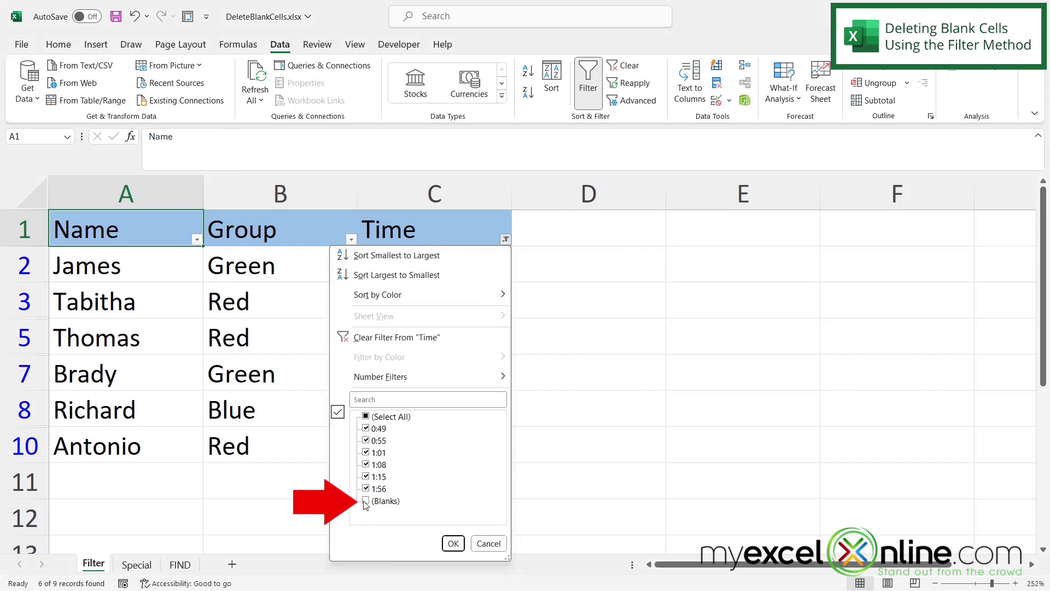
pyautogui.click(366, 501)
pyautogui.click(452, 544)
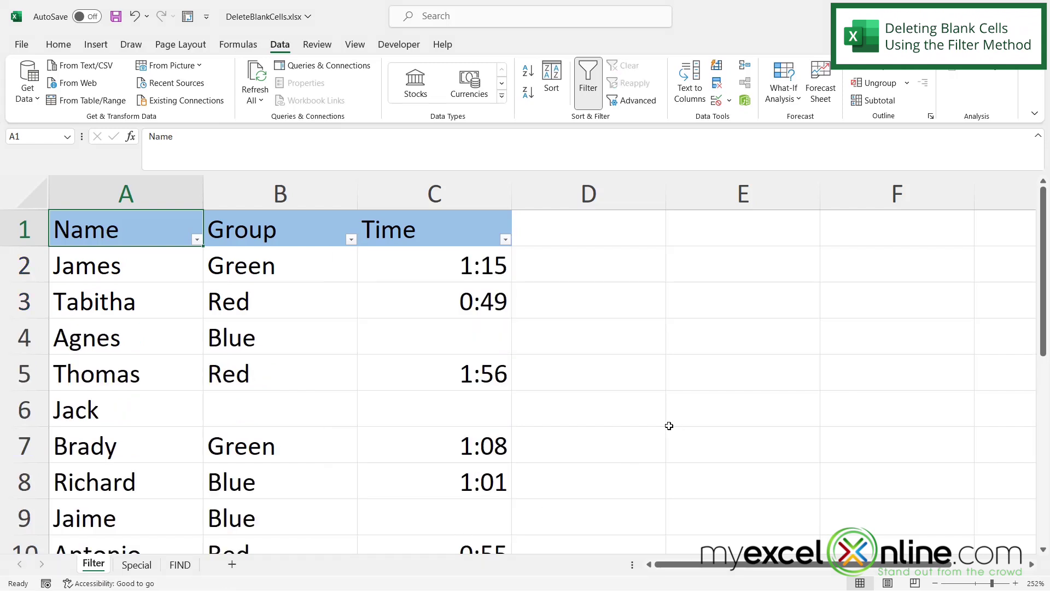
pyautogui.click(508, 245)
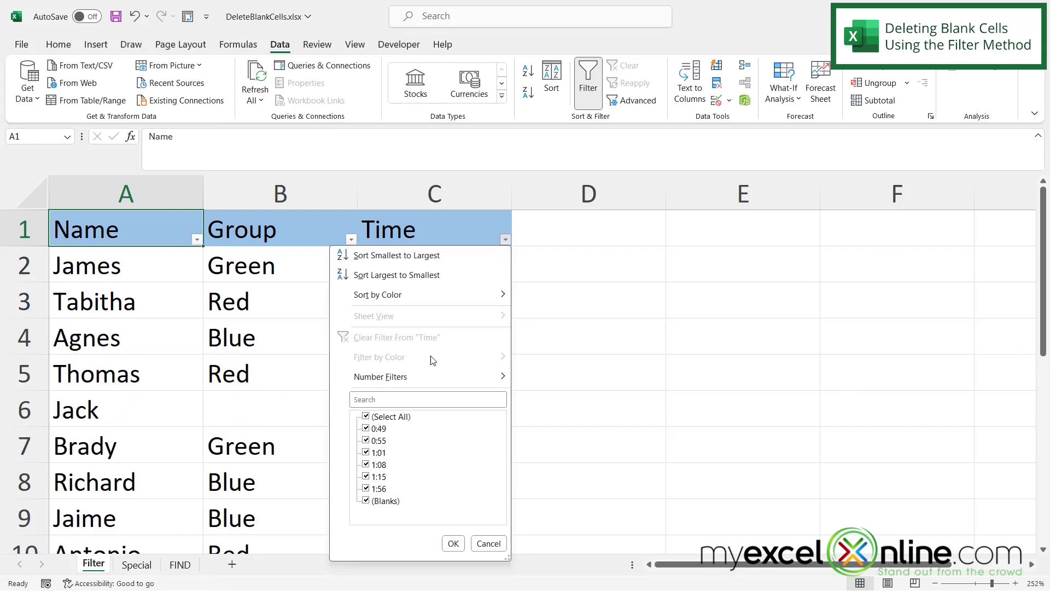
pyautogui.click(365, 501)
pyautogui.click(453, 545)
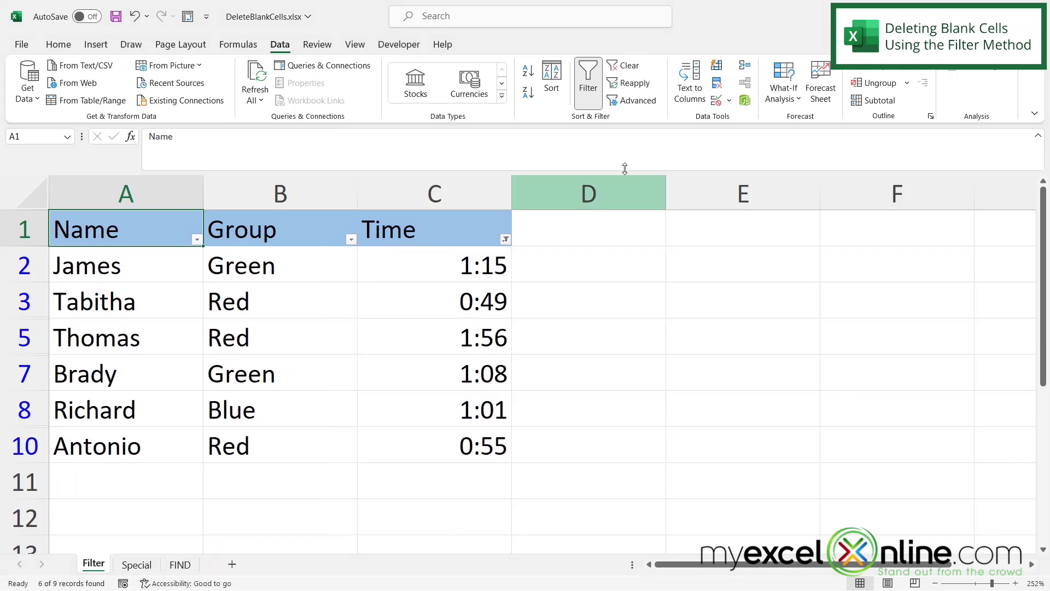
# Step: Turn off the Data filter so all table rows are visible again
pyautogui.click(590, 88)
pyautogui.scroll(-2, 360, 484)
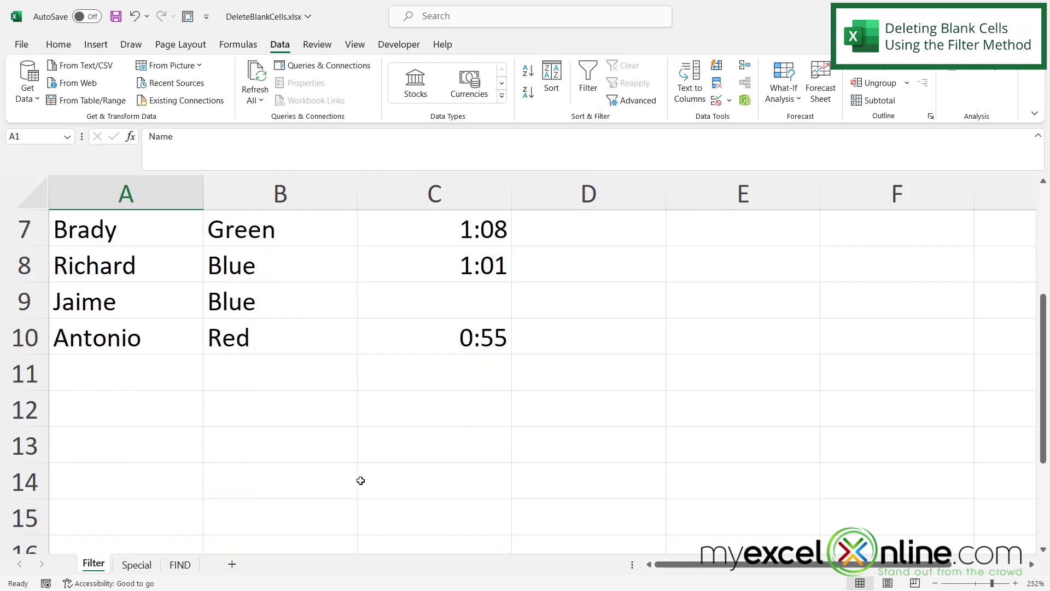
pyautogui.scroll(2, 360, 481)
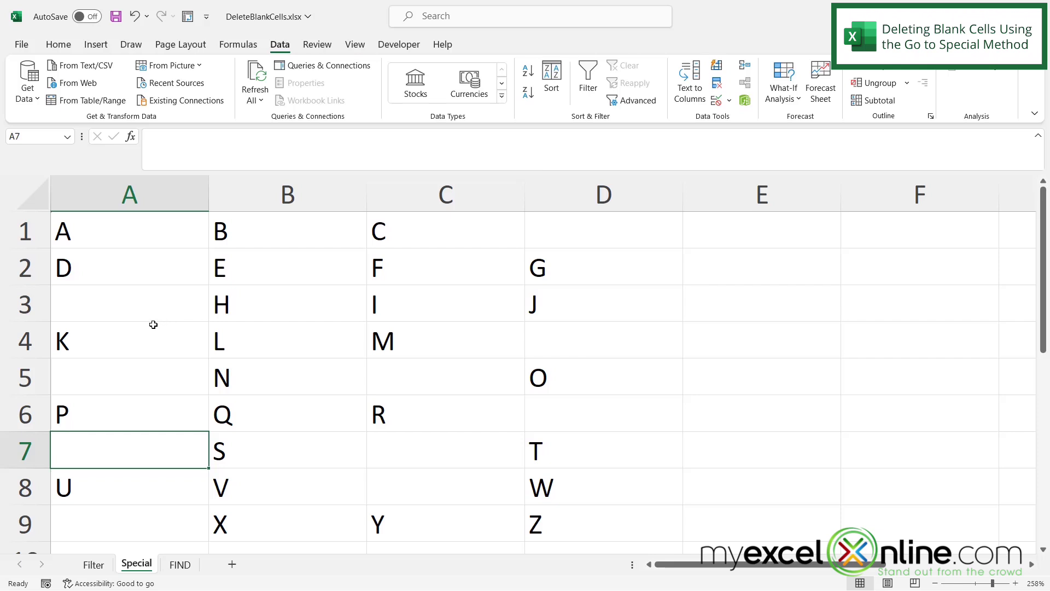
# Step: Use Go To Special with the Blanks option to select every empty cell in the A–D letter grid
pyautogui.hotkey('ctrl', 'g')
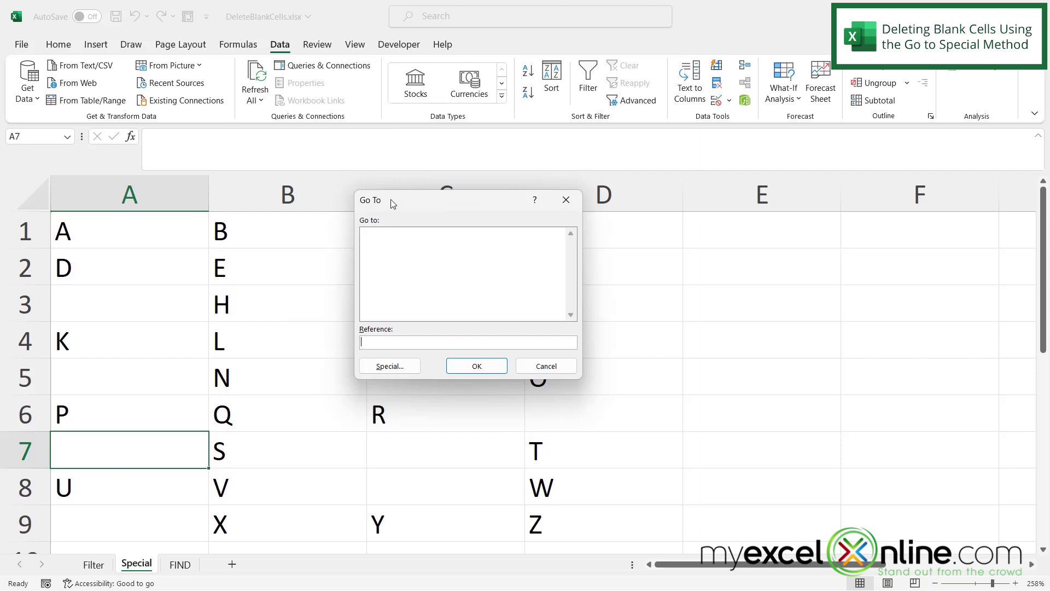
pyautogui.click(390, 366)
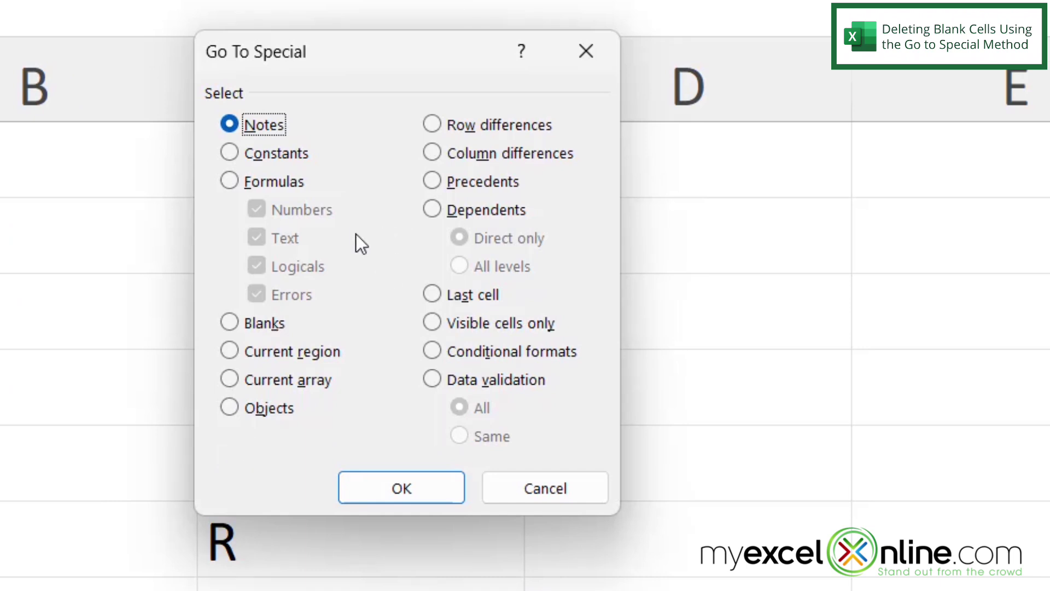
pyautogui.click(227, 324)
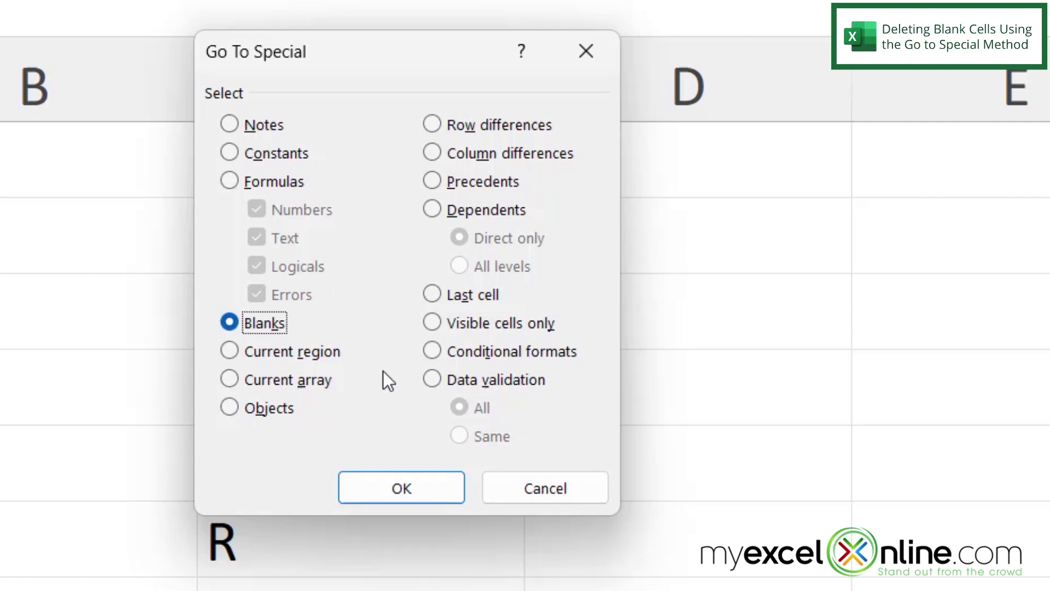
pyautogui.click(424, 493)
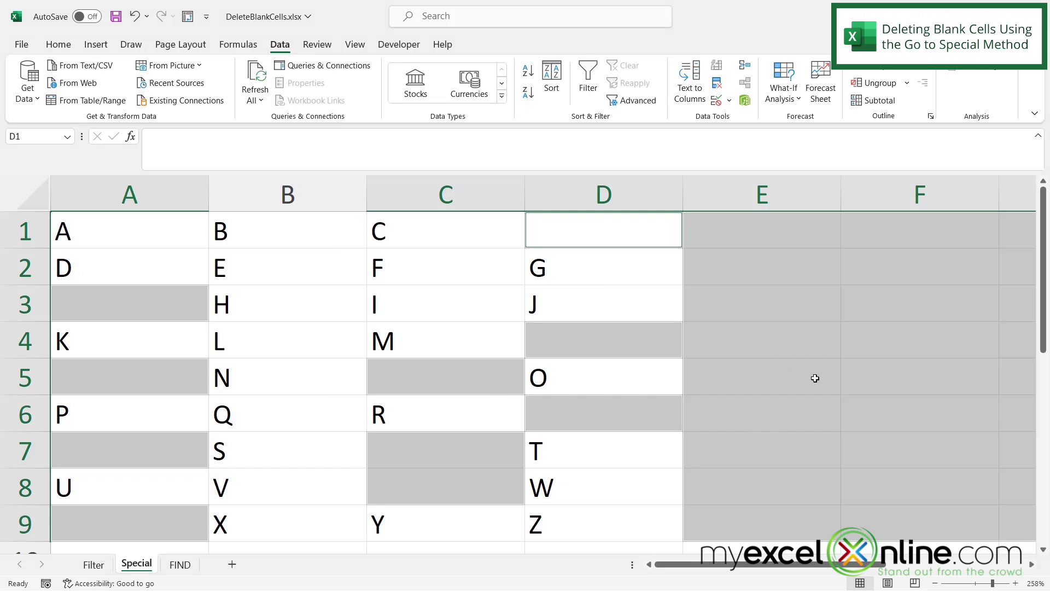
# Step: Delete the selected blank cells with Shift cells left, then click A1 to deselect
pyautogui.rightClick(128, 306)
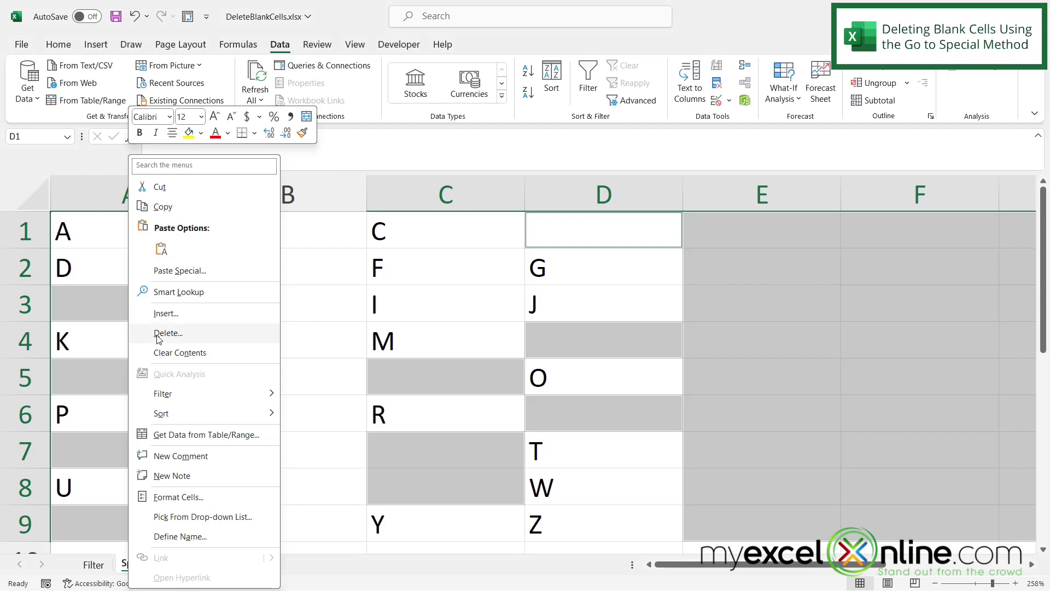
pyautogui.click(158, 334)
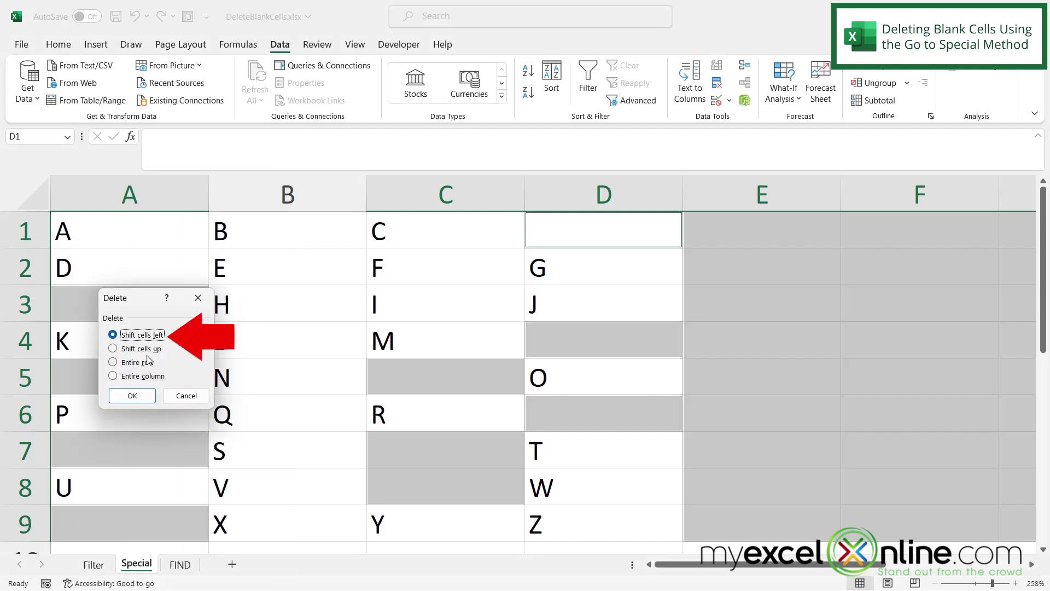
pyautogui.click(129, 397)
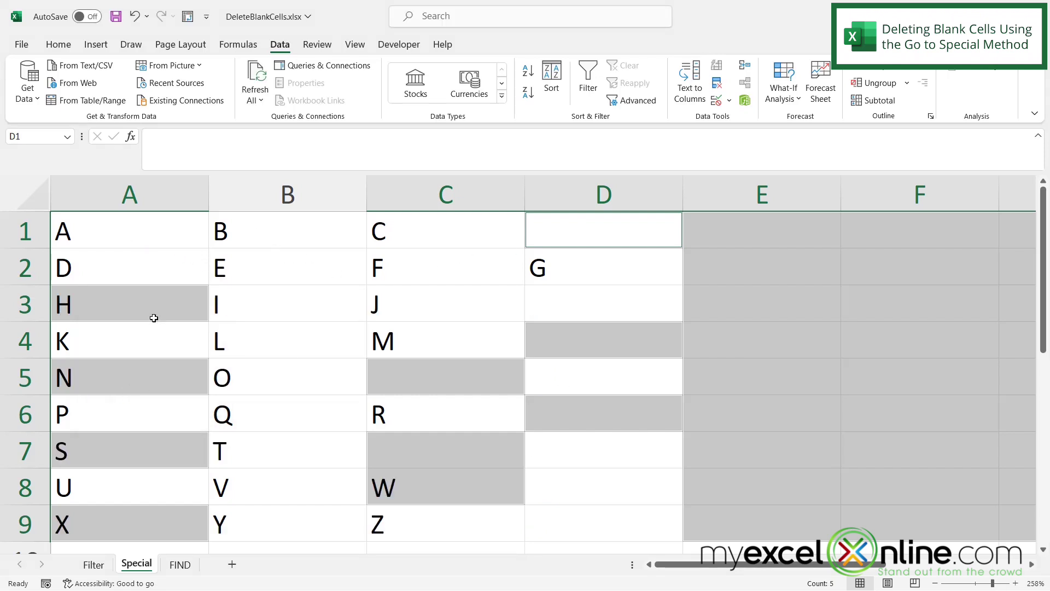
pyautogui.click(117, 235)
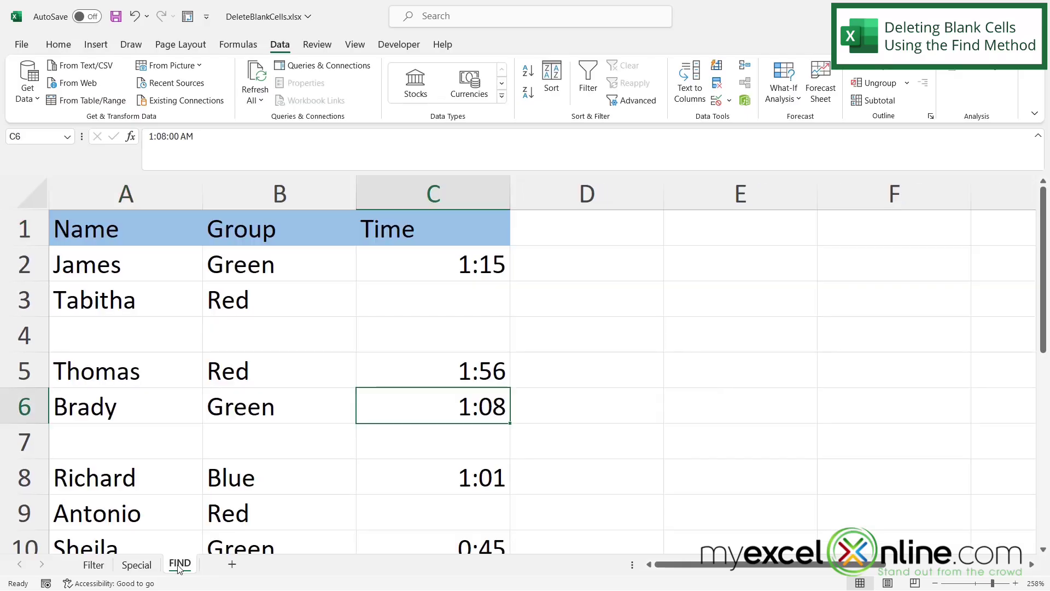
# Step: Select columns A–C on the FIND sheet and open Find and Replace with an empty Find what box
pyautogui.moveTo(110, 194); pyautogui.dragTo(431, 197)
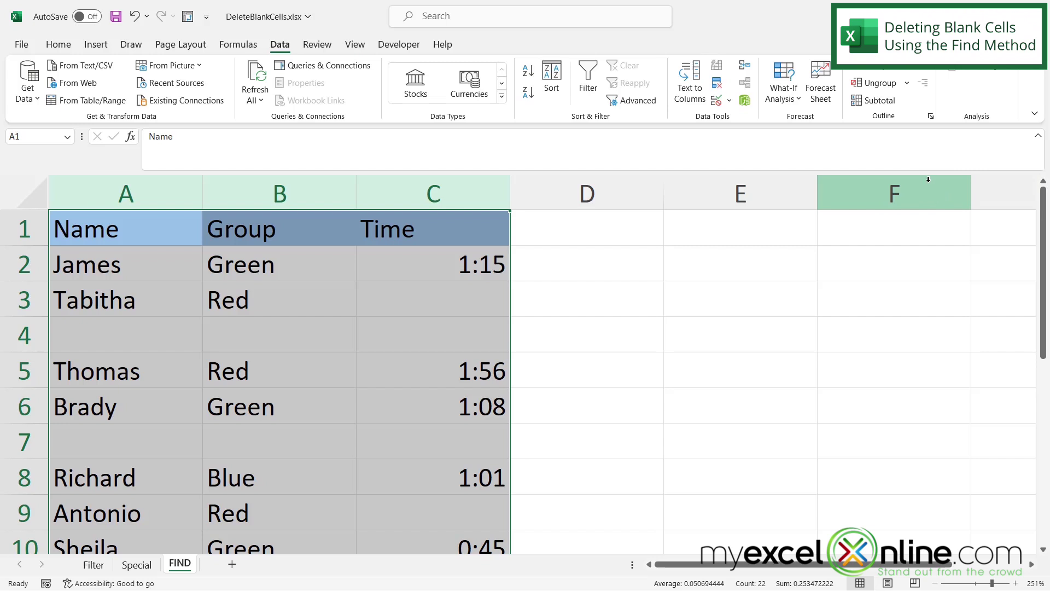
pyautogui.hotkey('ctrl', 'f')
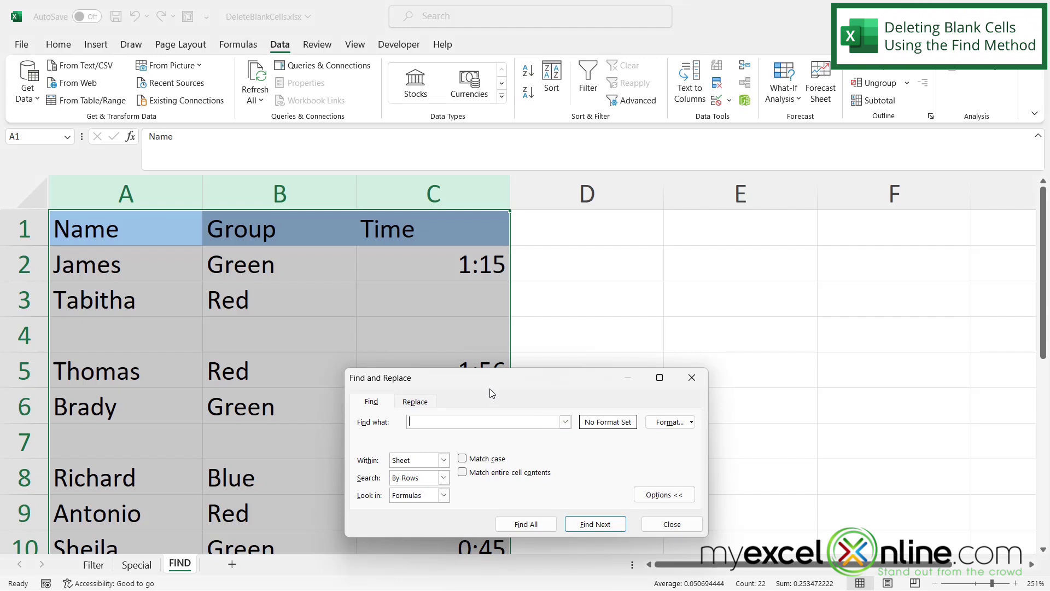
pyautogui.moveTo(504, 381); pyautogui.dragTo(692, 275)
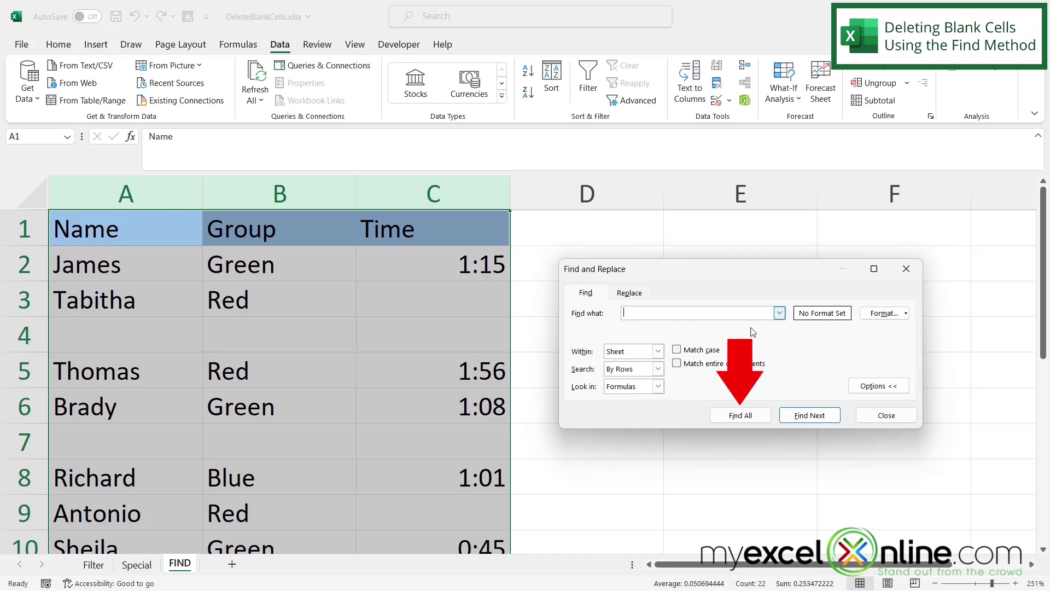
# Step: Run Find All for empty cells and select all nine blank results together
pyautogui.click(741, 415)
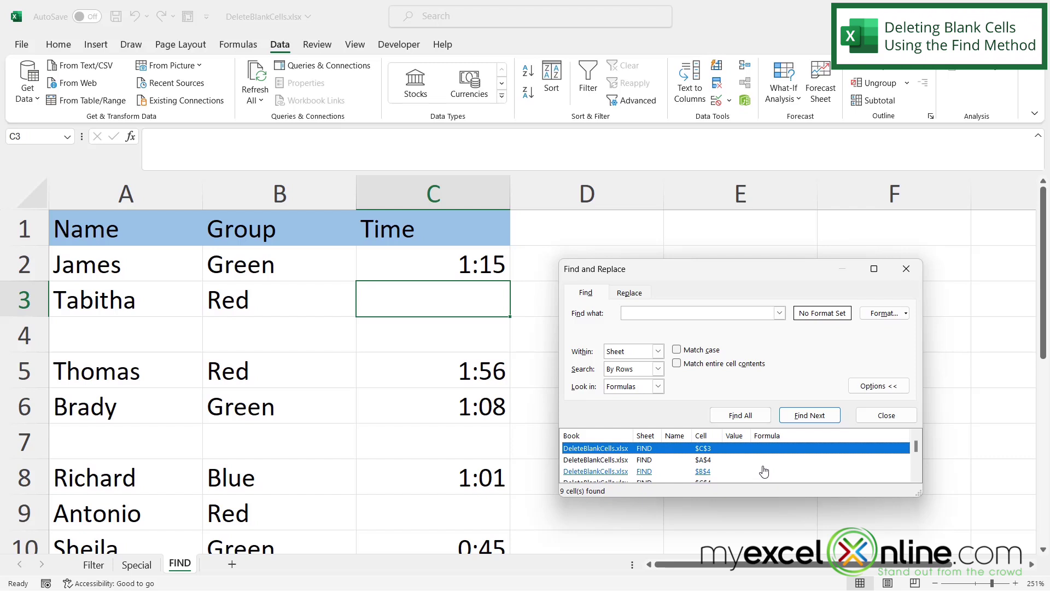
pyautogui.scroll(-3, 764, 471)
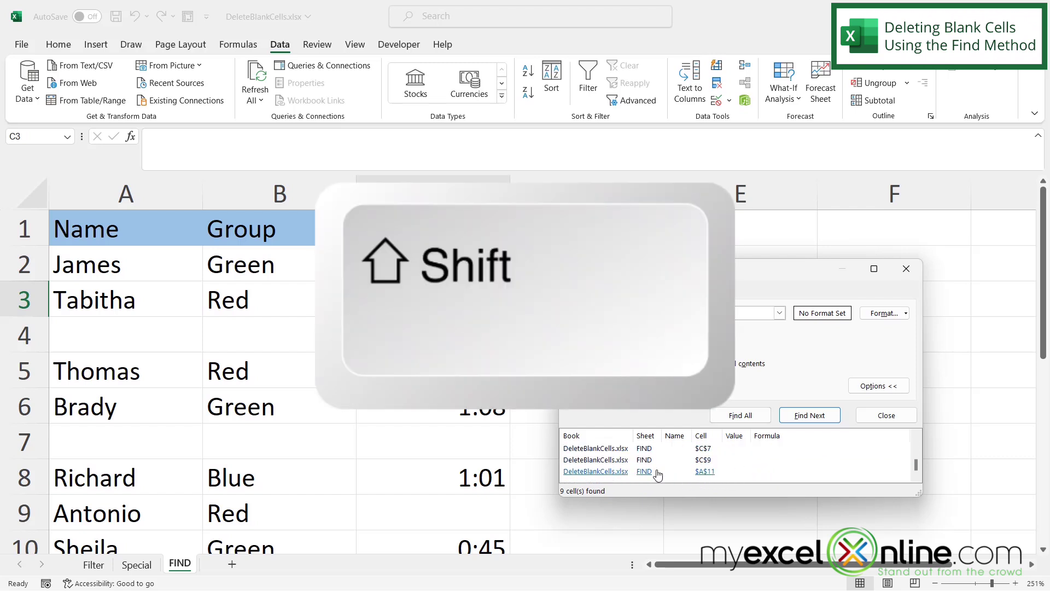
pyautogui.keyDown('shift'); pyautogui.click(645, 473); pyautogui.keyUp('shift')
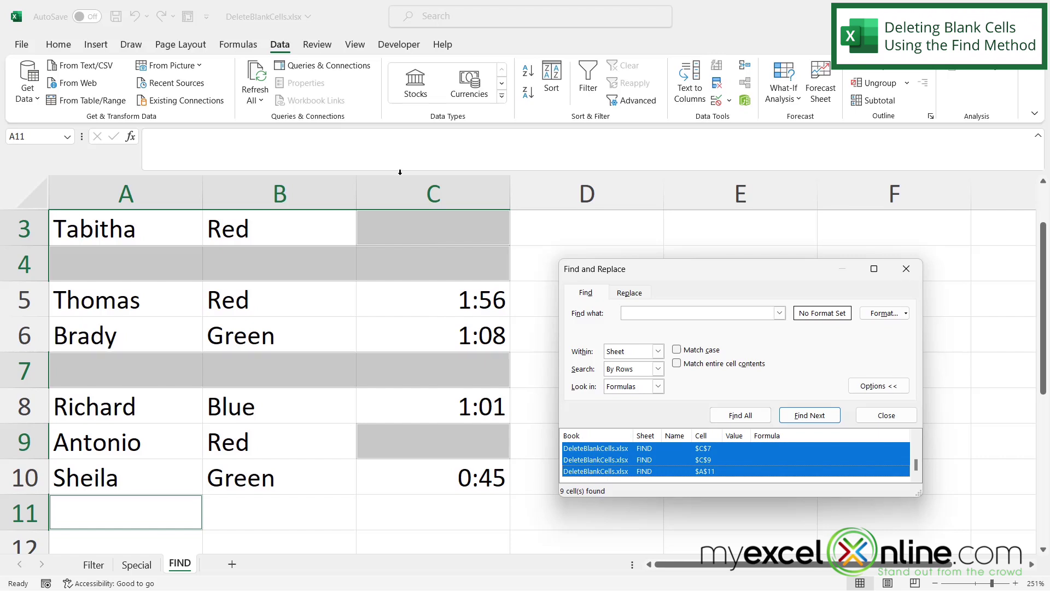
# Step: Apply Delete Sheet Rows from the Home tab, leaving five complete records, James through Sheila
pyautogui.click(64, 46)
pyautogui.click(64, 45)
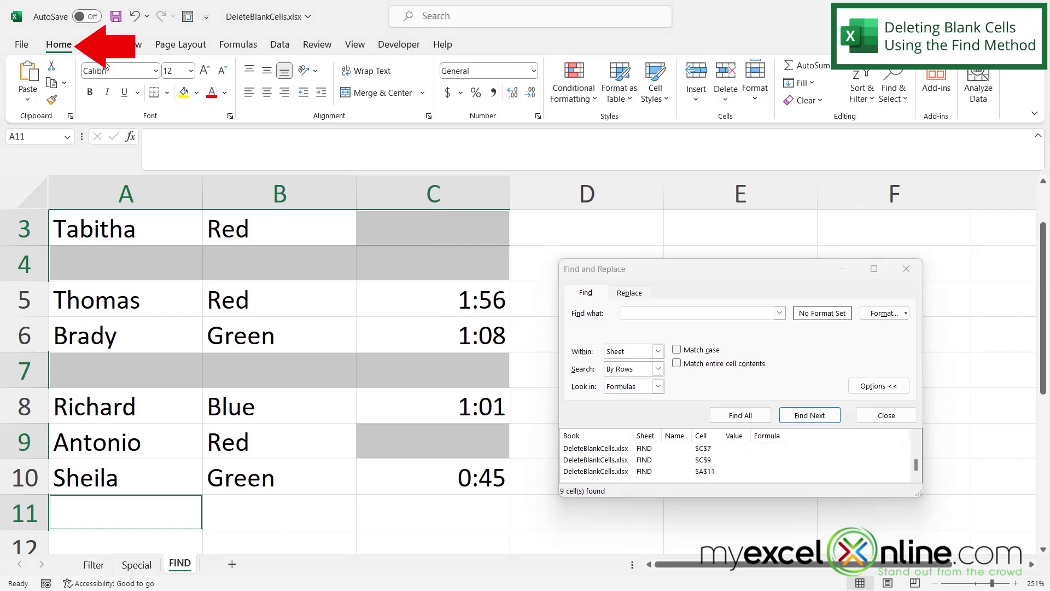
pyautogui.click(727, 101)
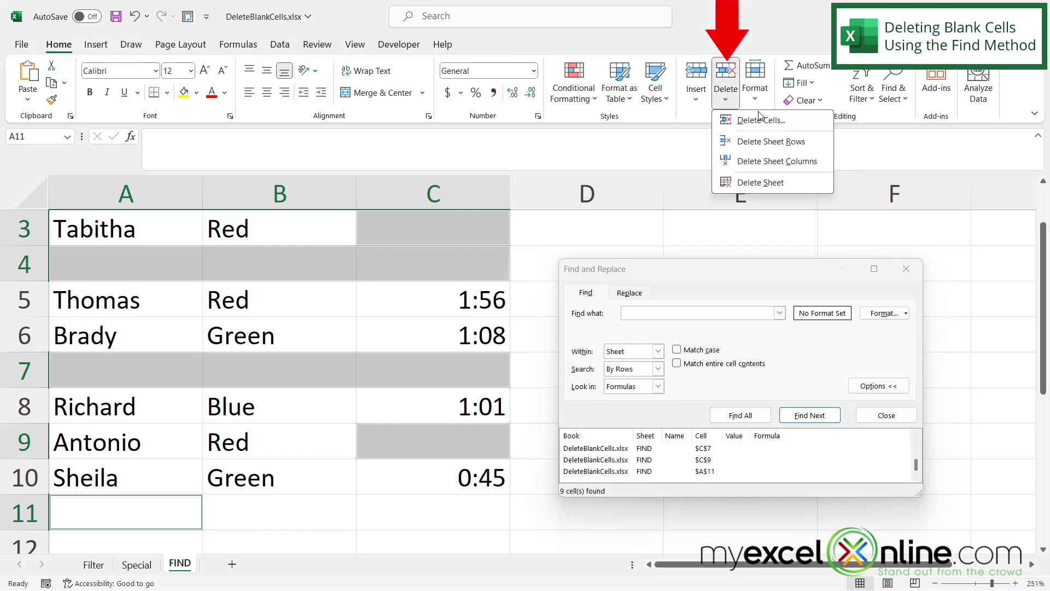
pyautogui.click(759, 143)
pyautogui.scroll(1, 412, 282)
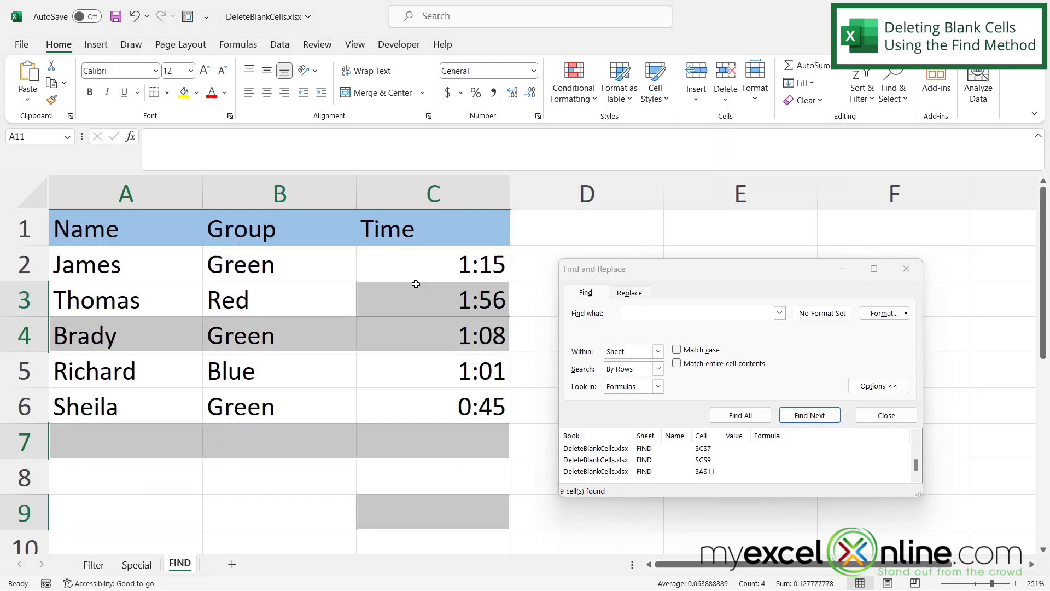